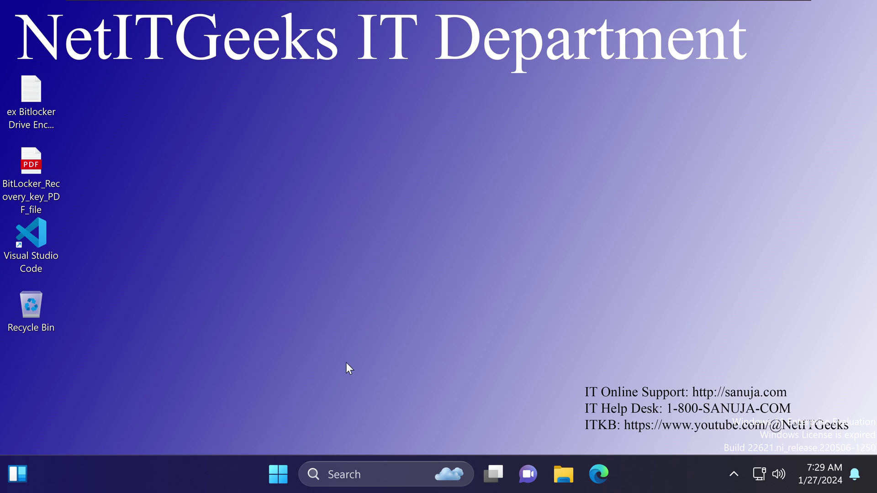
- Start a 'run' search from the Start menu, then erase it and close the menu
left_click(279, 475)
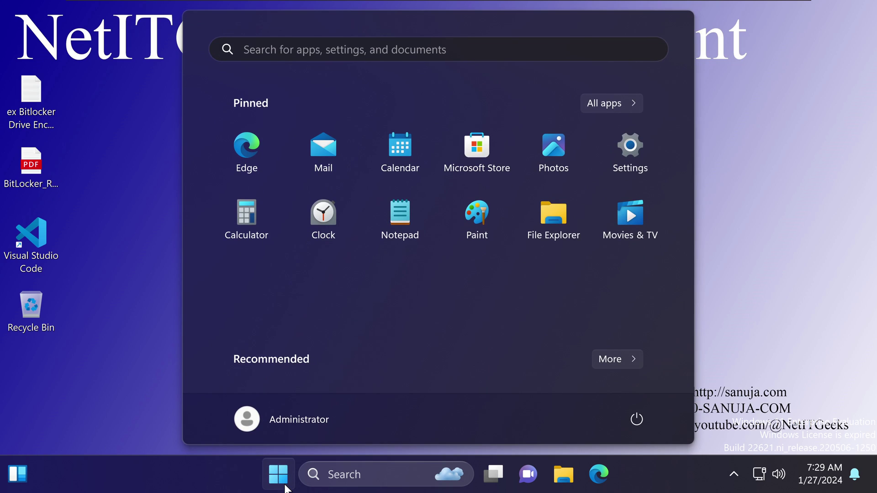
type("run")
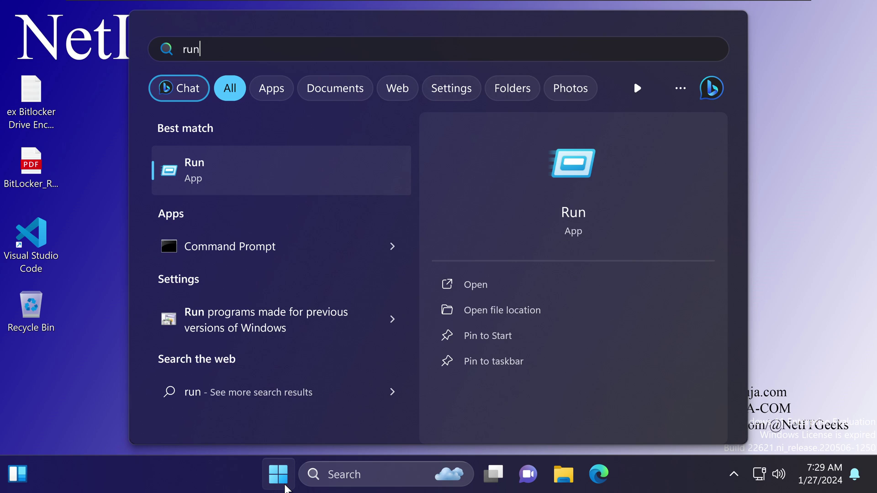
key("BackSpace")
key("BackSpace")
key("BackSpace")
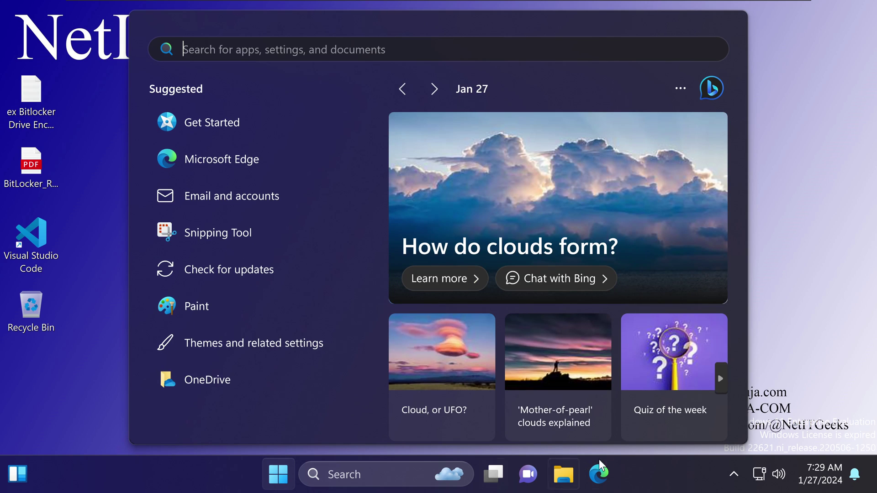
left_click(786, 343)
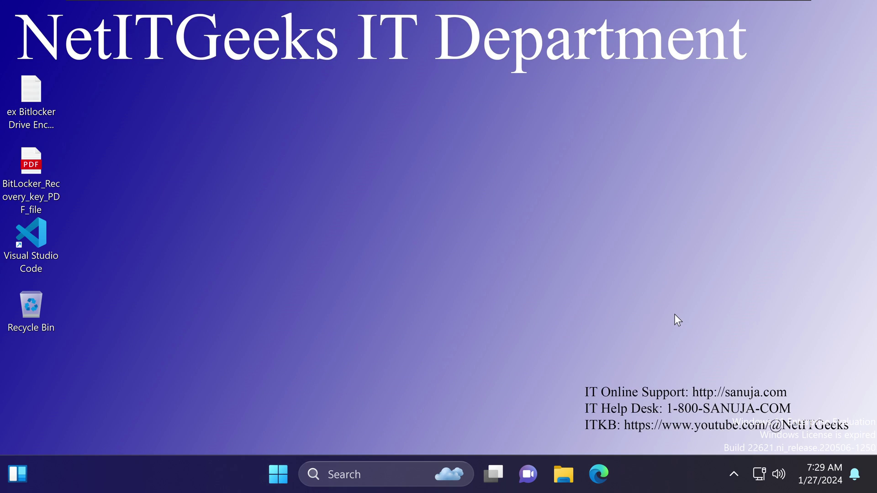
- Open Run and replace the old gpupdate entry with the powercfg -restoredefaultschemes suggestion
key("super+r")
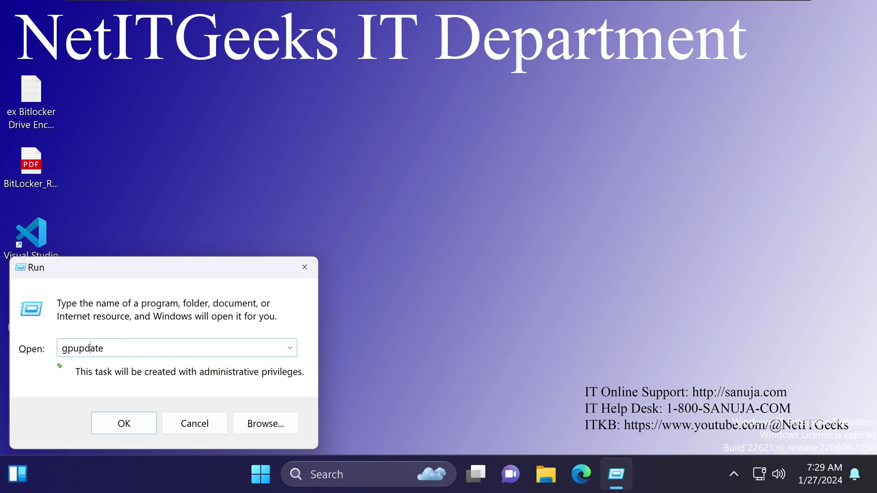
key("BackSpace")
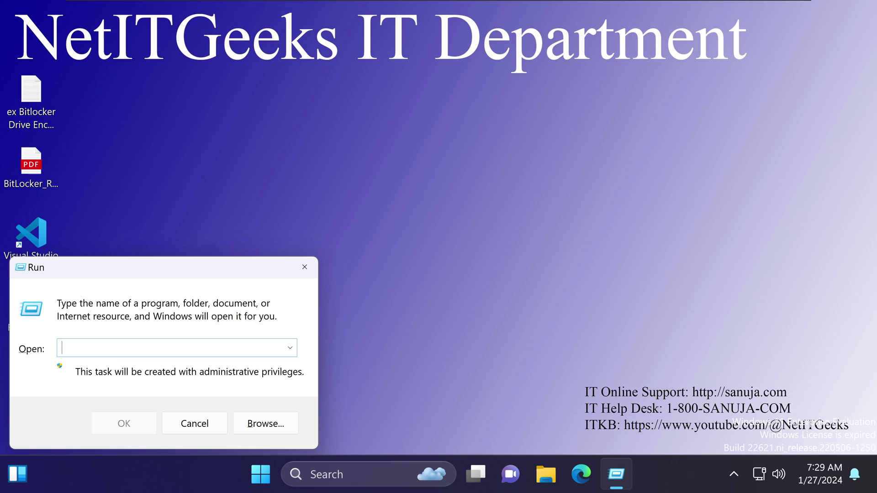
type("p")
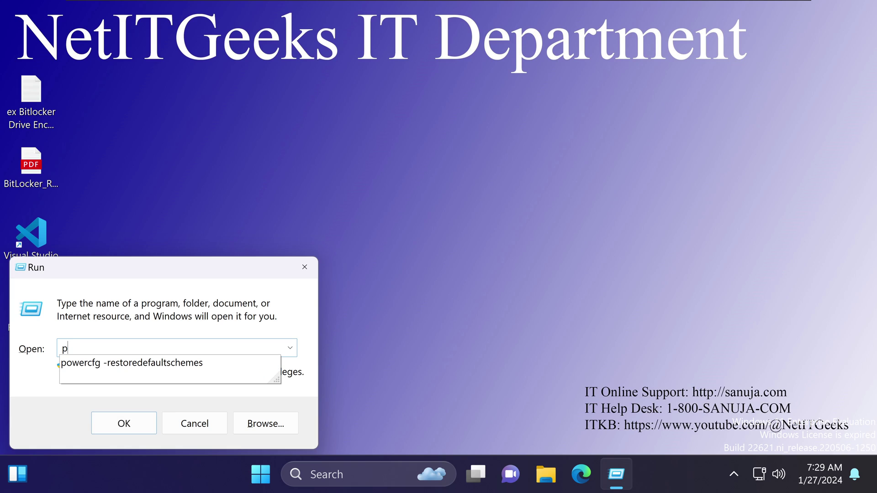
type("owercfg -")
left_click(173, 361)
left_click(138, 348)
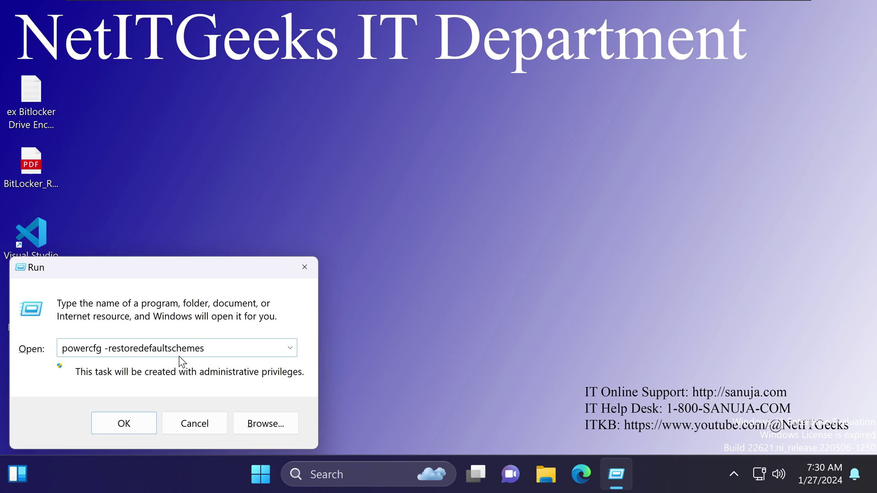
- Run powercfg -restoredefaultschemes with OK, then open and close the Start menu several times
left_click(124, 426)
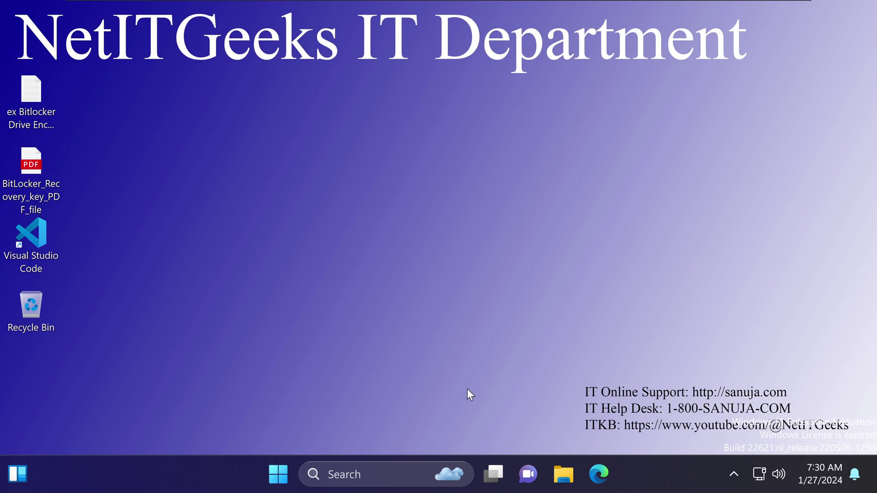
left_click(282, 478)
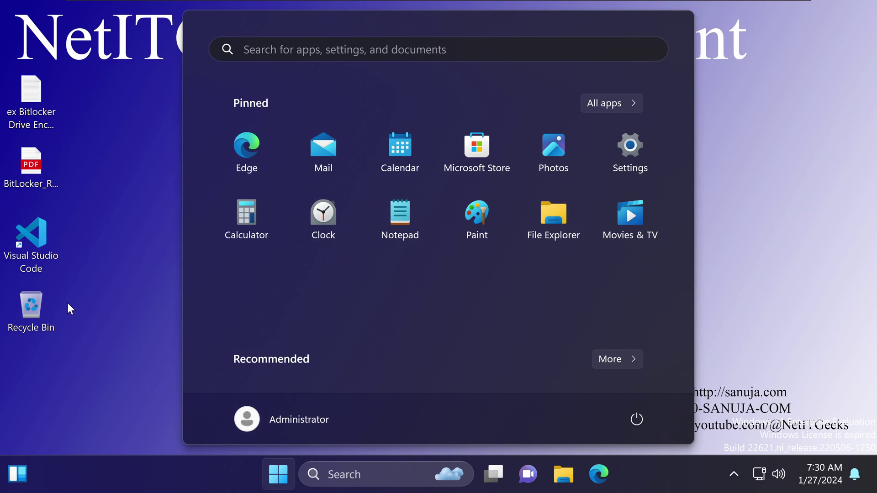
left_click(125, 327)
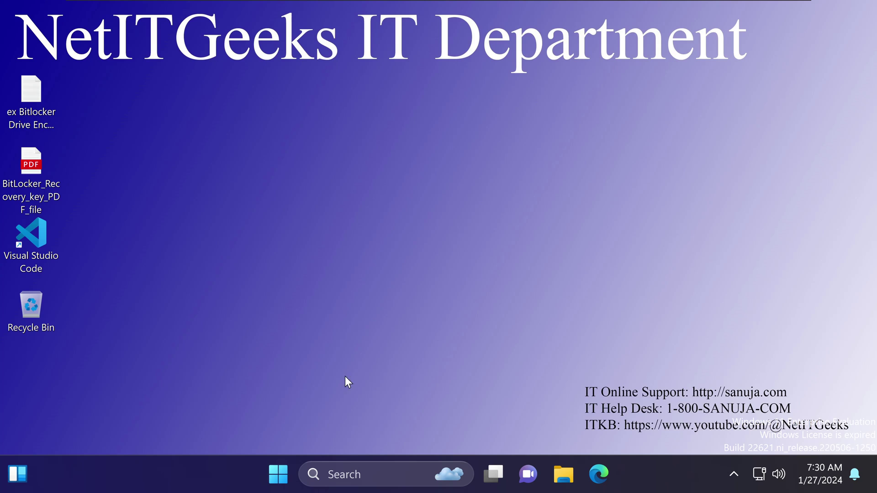
left_click(290, 475)
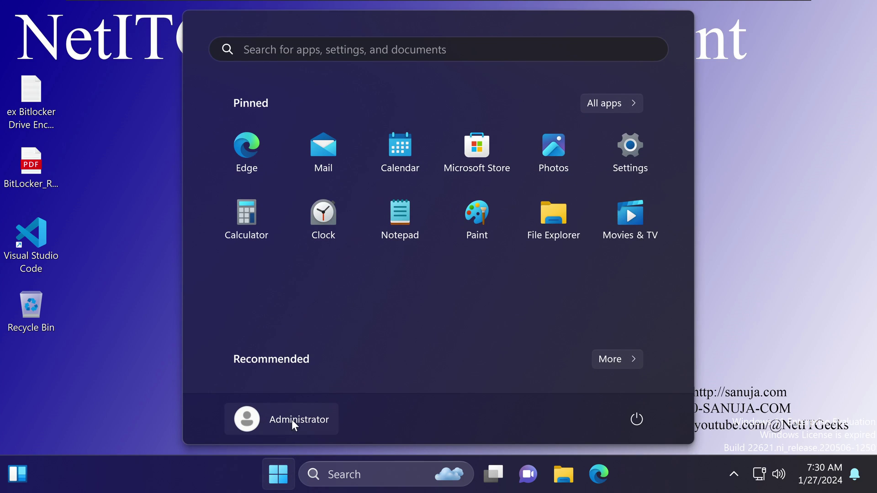
left_click(103, 324)
left_click(281, 473)
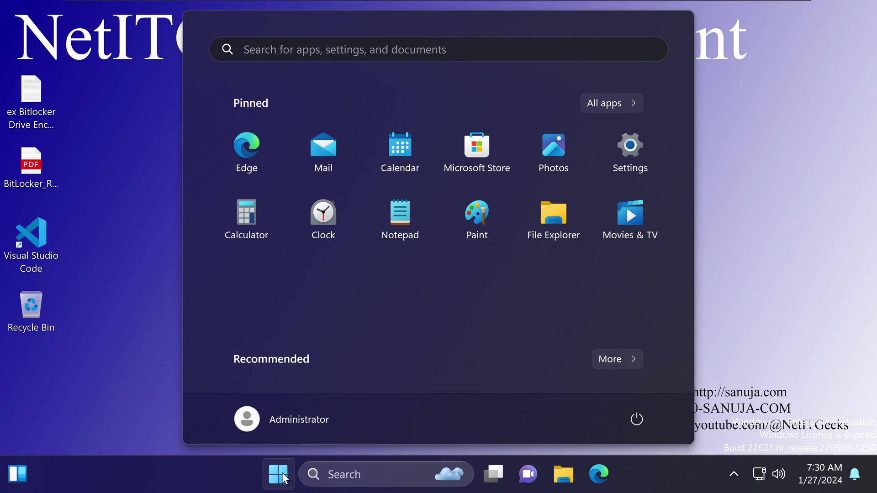
left_click(280, 477)
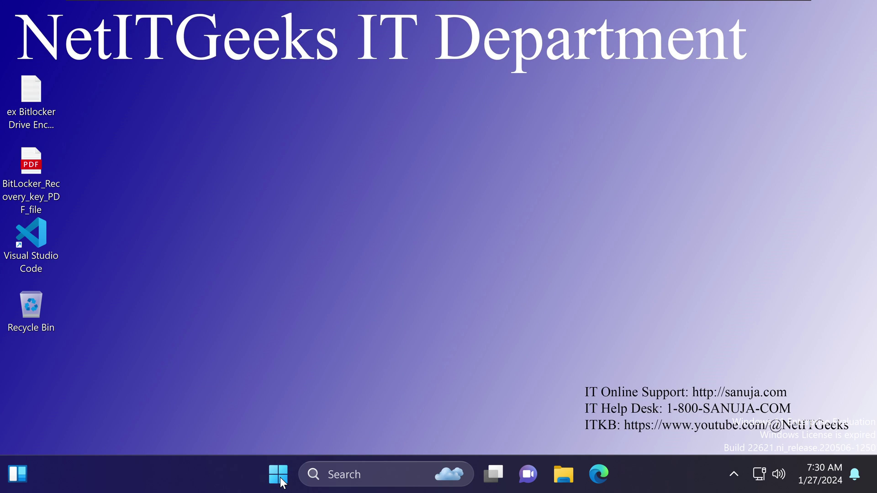
- Reopen Run with the last powercfg -restoredefaultschemes command and run it again
key("super+r")
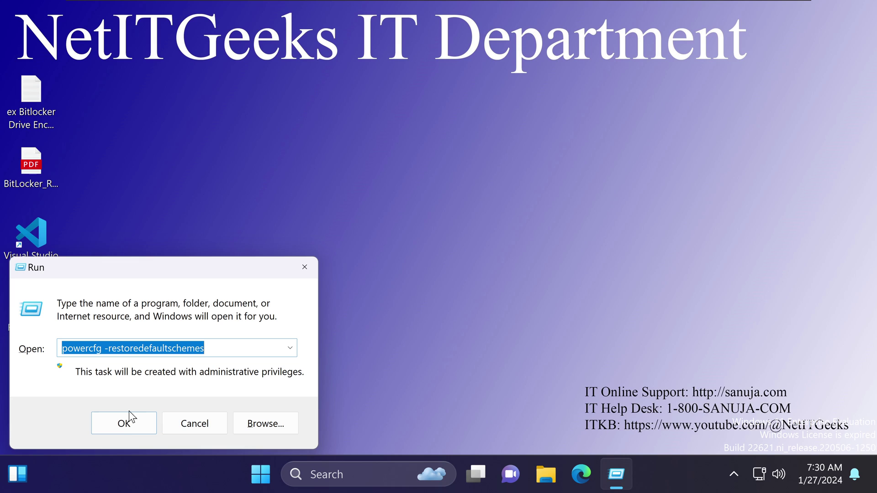
left_click(123, 424)
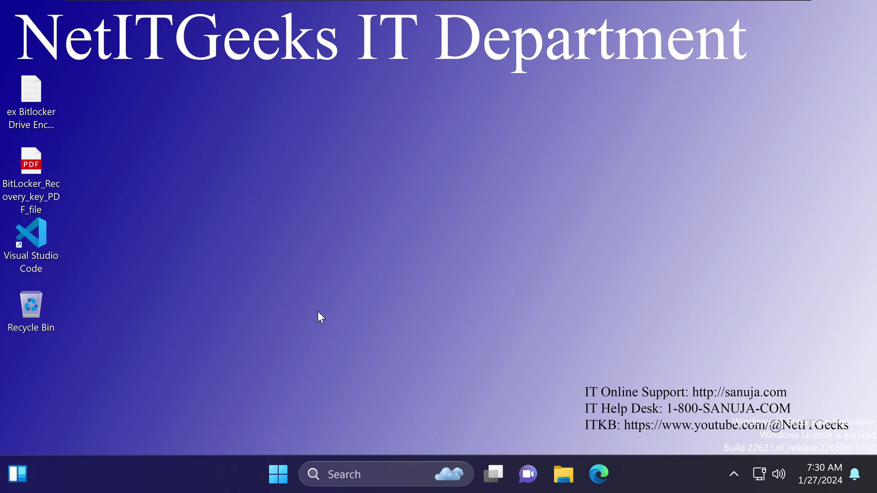
left_click(284, 484)
left_click(636, 420)
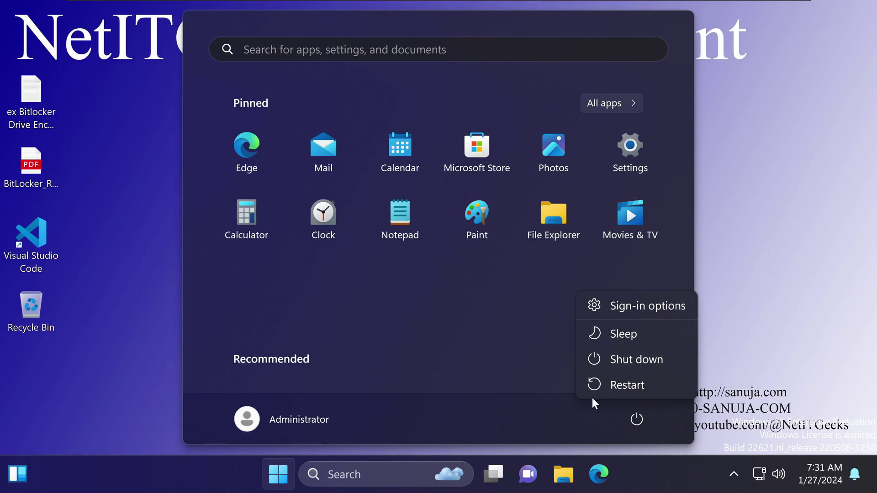
left_click(739, 175)
left_click(739, 174)
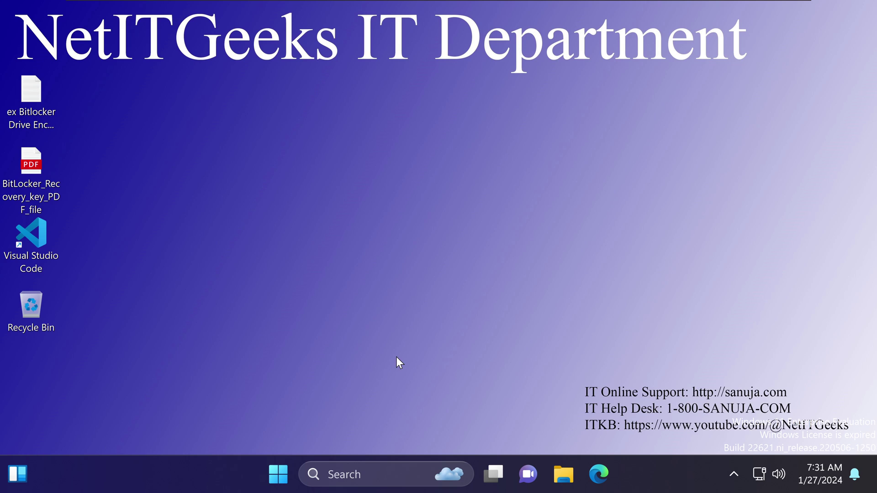
- Launch the Run app by searching 'run' from the Start menu
left_click(279, 473)
type("run")
key("Return")
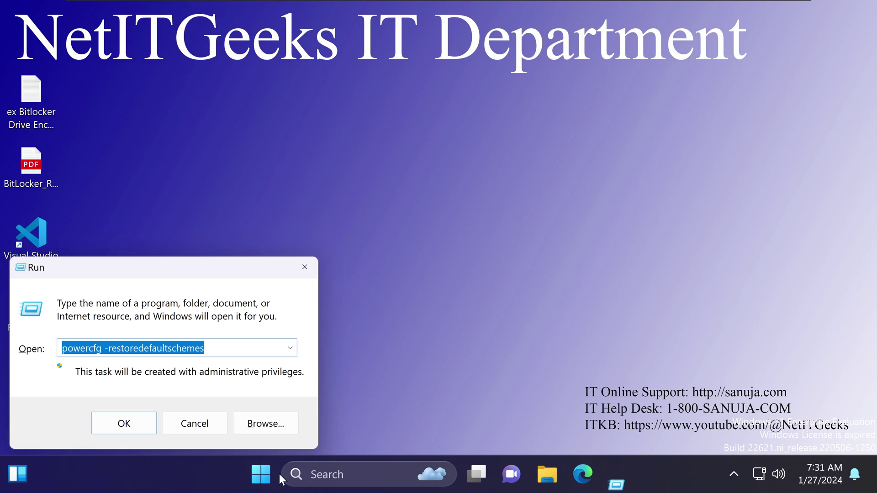
- Replace the old powercfg command with the msdt.exe /id PowerDiagnostic autocomplete suggestion
double_click(201, 348)
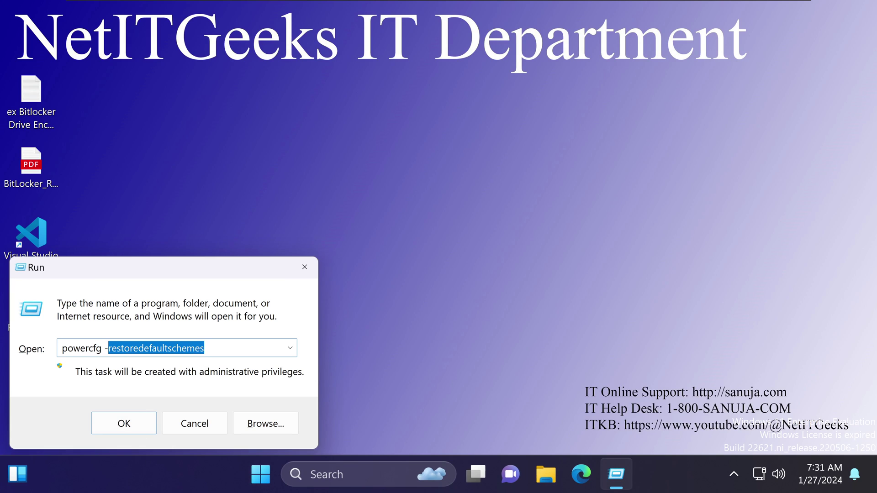
key("BackSpace")
key("BackSpace")
key("BackSpace")
key("BackSpace")
key("BackSpace")
key("BackSpace")
key("BackSpace")
key("BackSpace")
key("BackSpace")
key("BackSpace")
key("BackSpace")
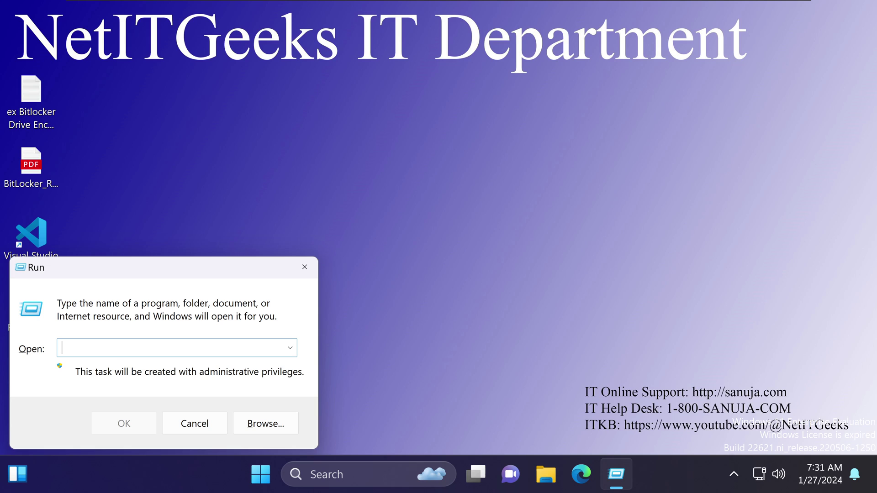
type("msdt")
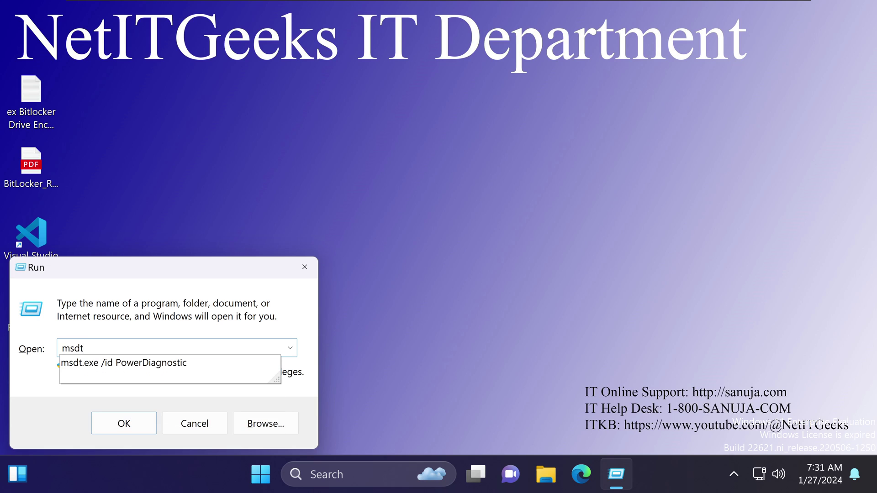
key("Down")
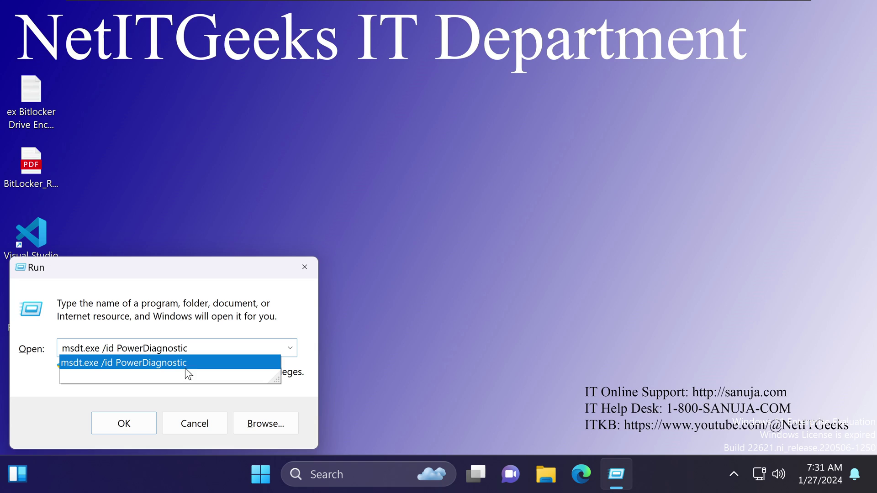
left_click(107, 363)
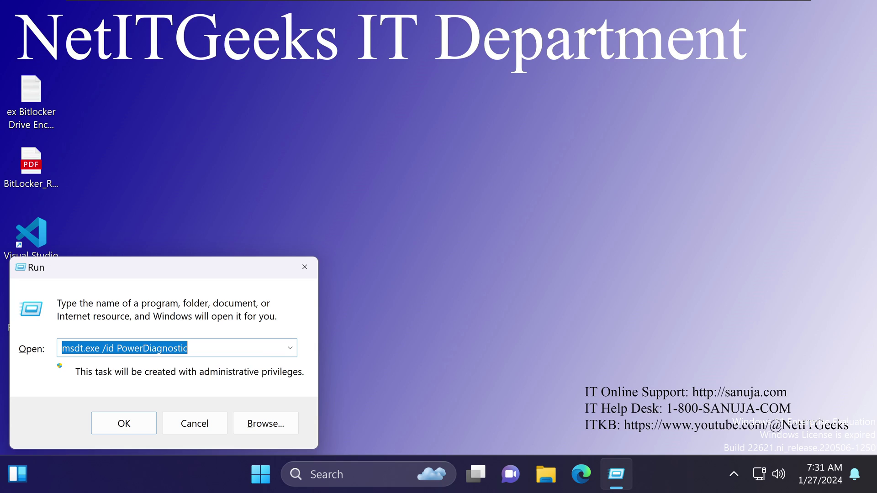
key("End")
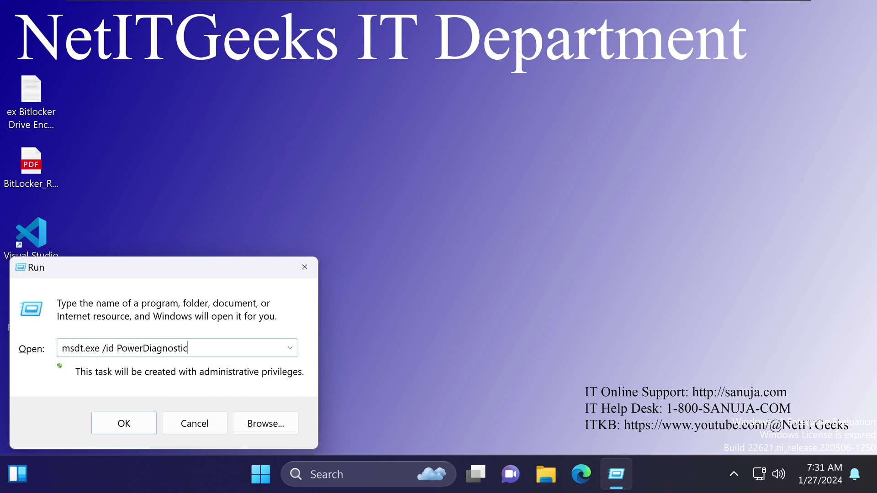
key("ctrl+a")
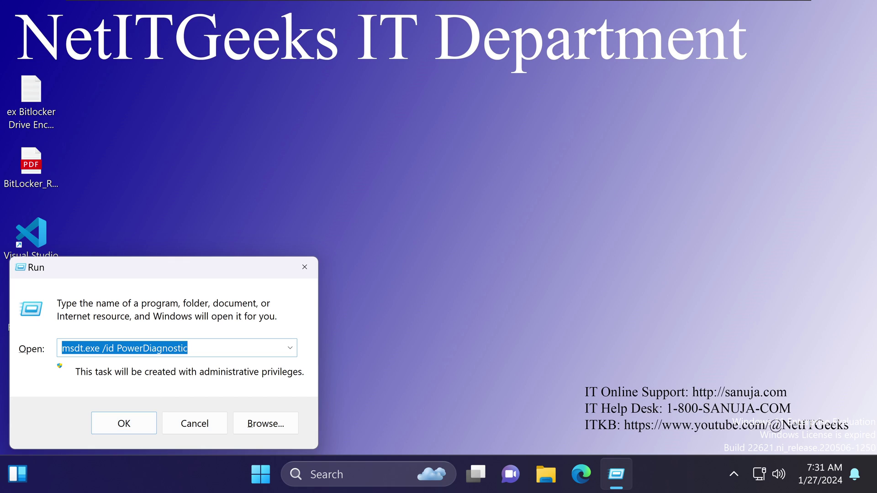
- Launch msdt.exe /id PowerDiagnostic and start the Power troubleshooter's scan with Next
left_click(122, 420)
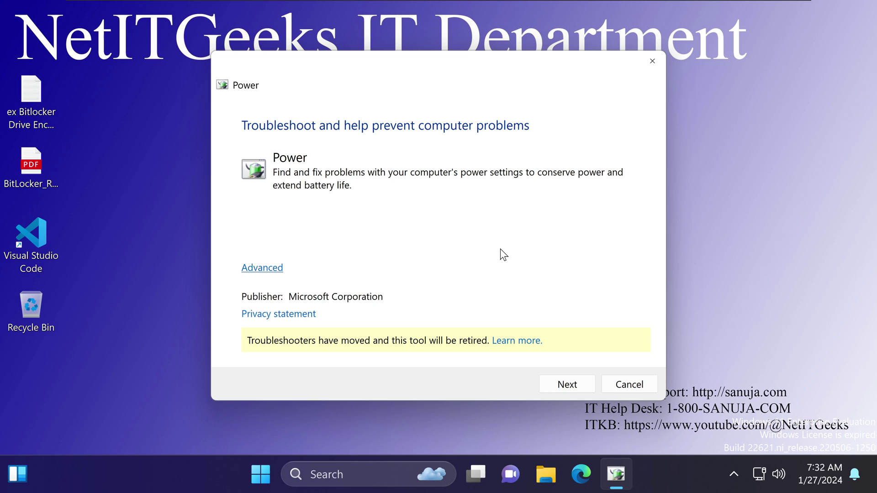
left_click(564, 384)
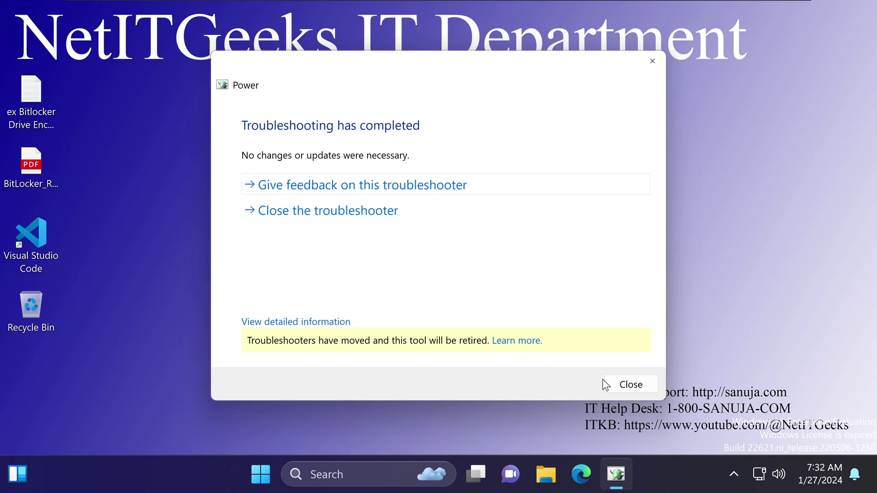
- Close the finished troubleshooter, rerun msdt.exe /id PowerDiagnostic, scan again, then close it
left_click(621, 384)
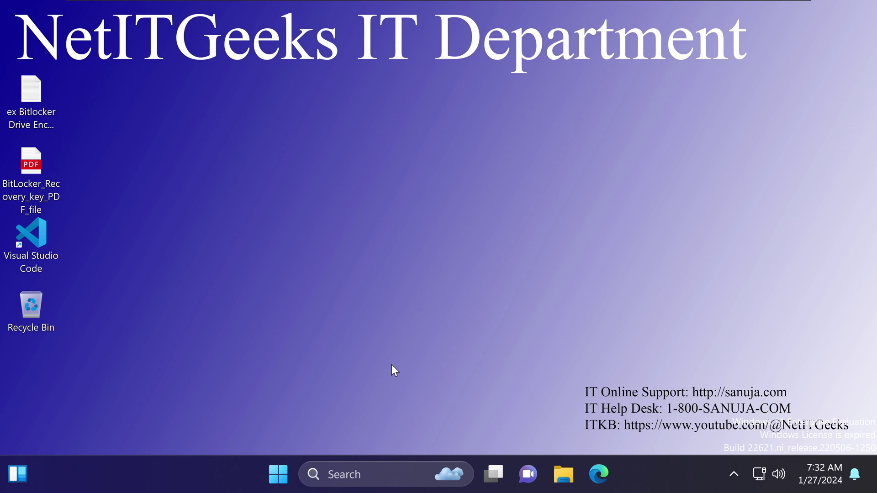
key("super+r")
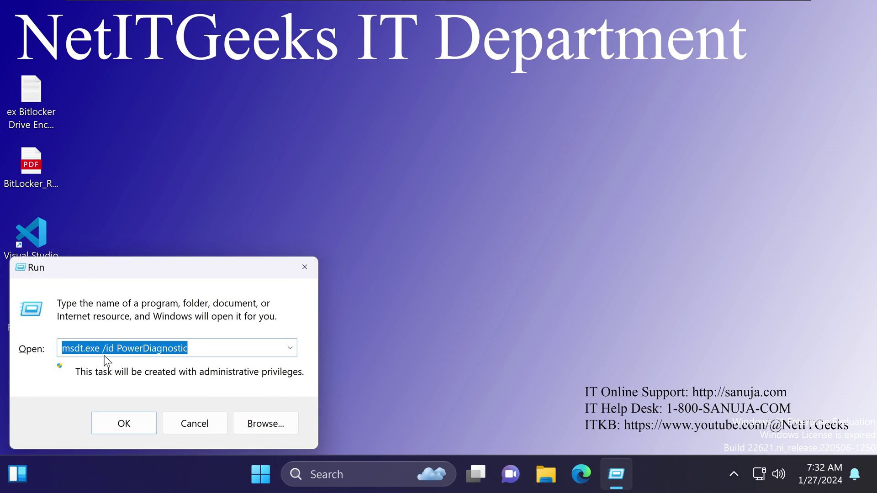
left_click(132, 423)
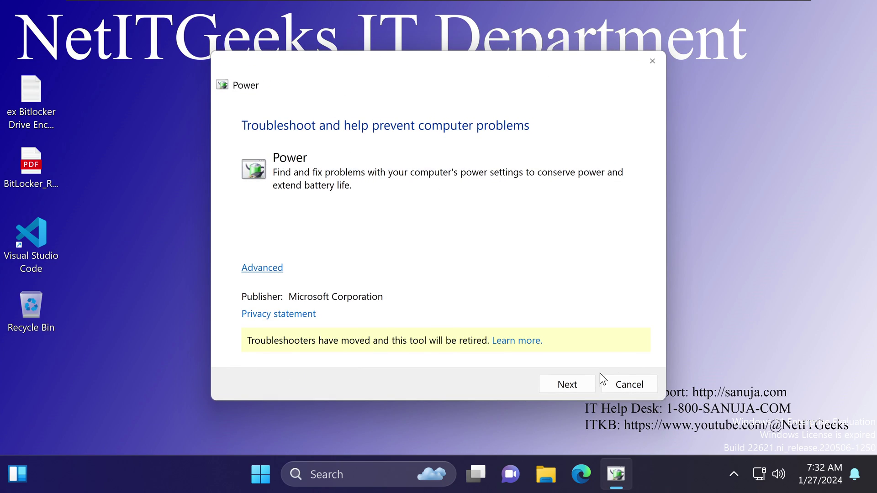
left_click(567, 383)
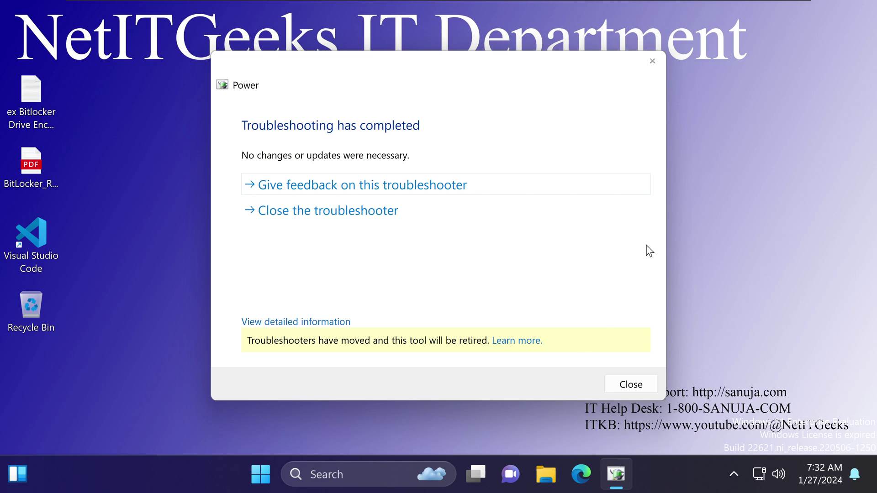
left_click(652, 61)
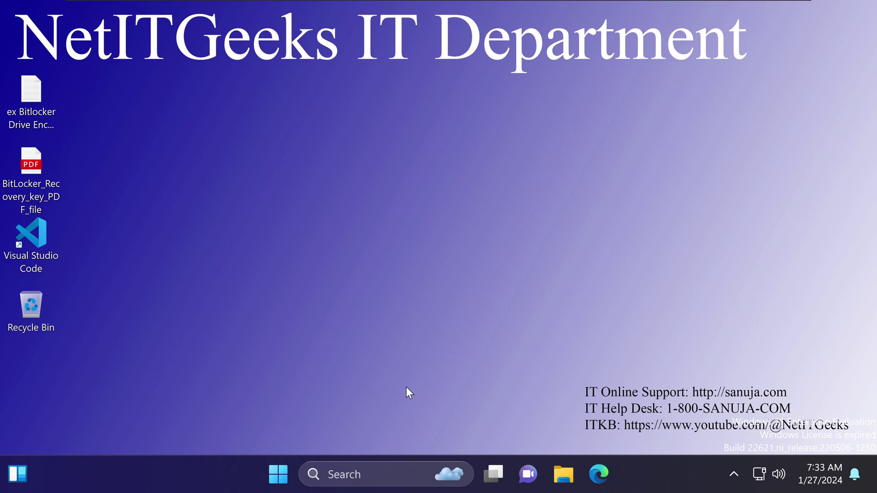
- Open Settings and search 'power' to reach Power, sleep, and battery settings
left_click(277, 474)
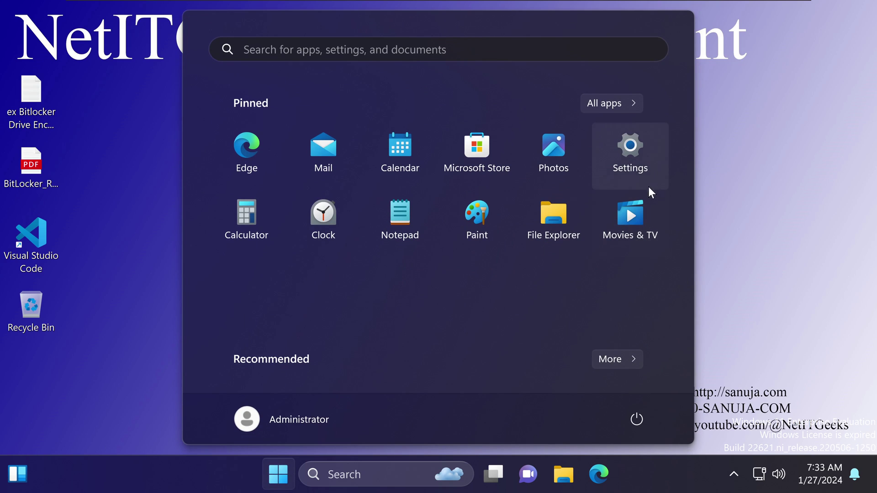
left_click(632, 157)
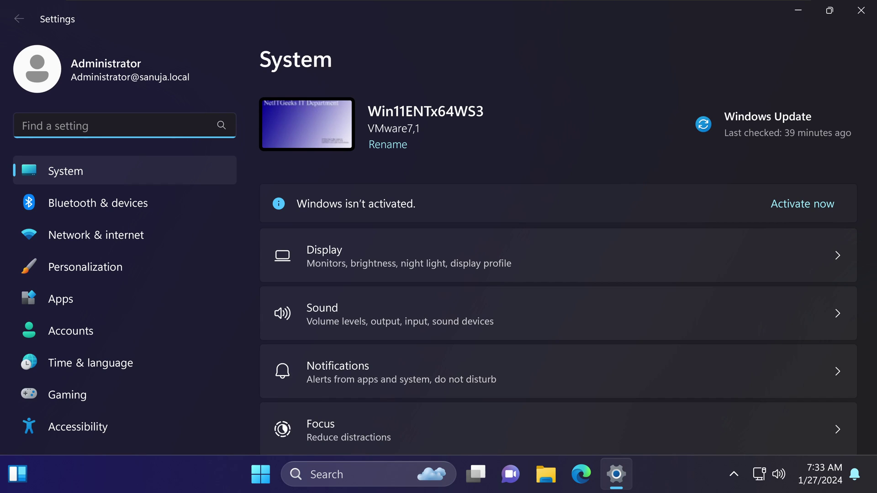
type("powerr")
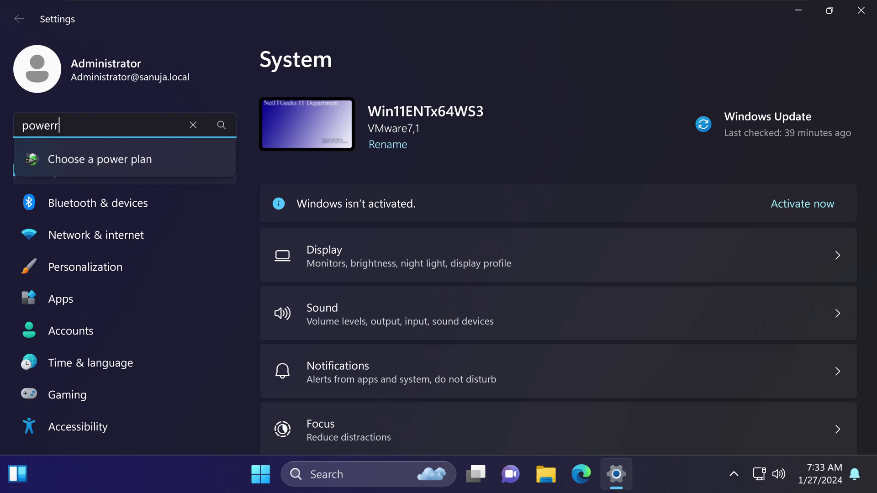
key("BackSpace")
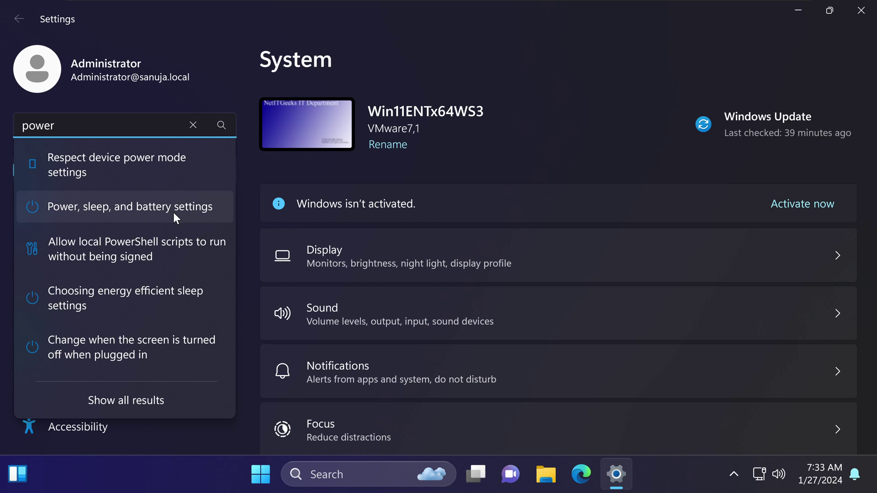
left_click(147, 210)
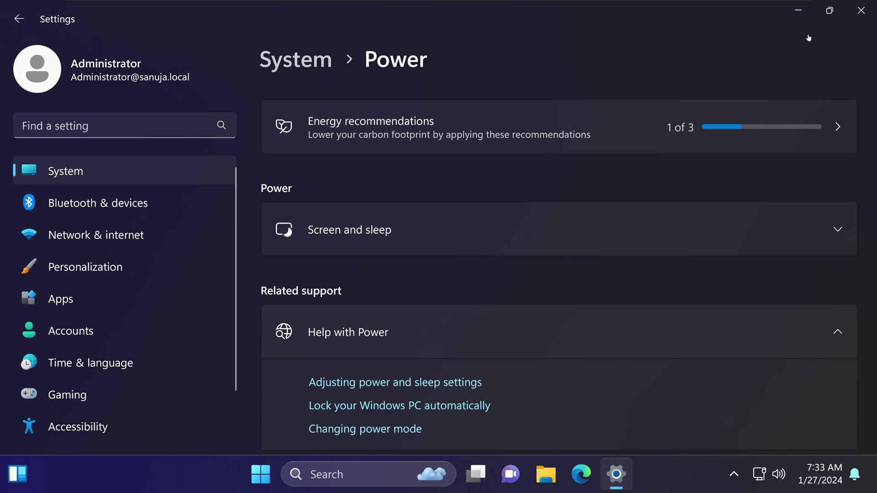
- Return to the System overview and reopen the Power page from there
left_click(76, 169)
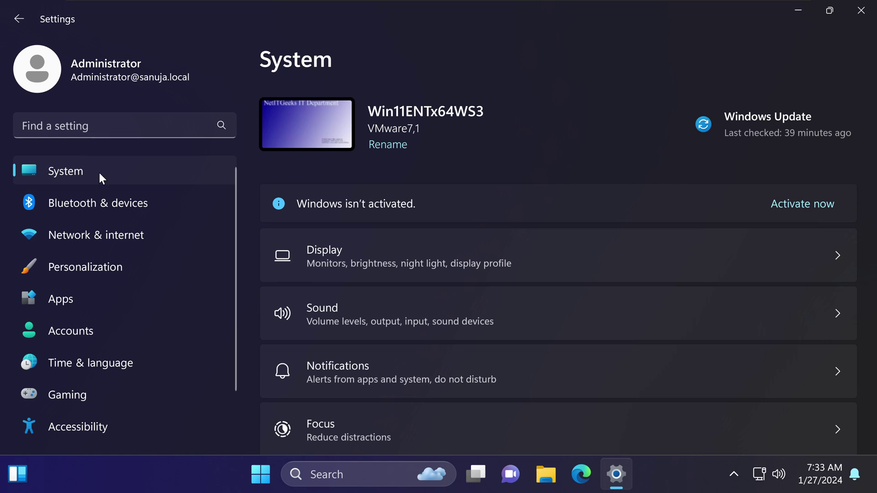
scroll(446, 231, "down", 15)
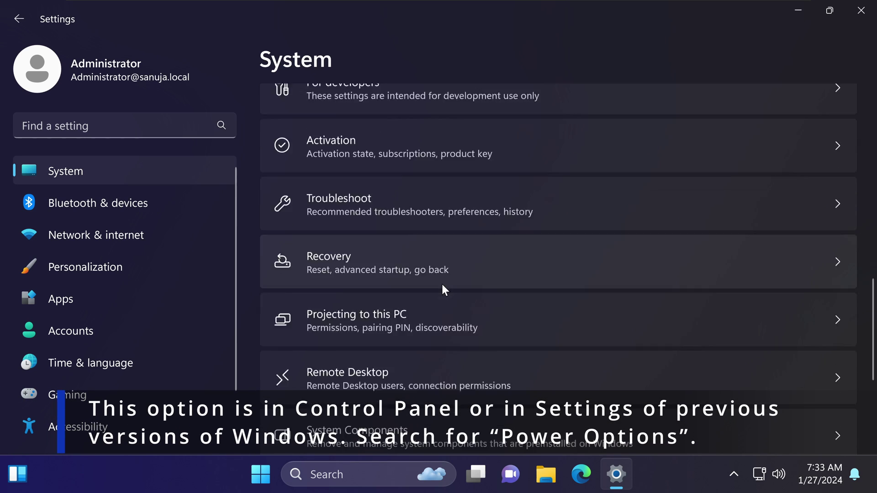
scroll(437, 283, "up", 5)
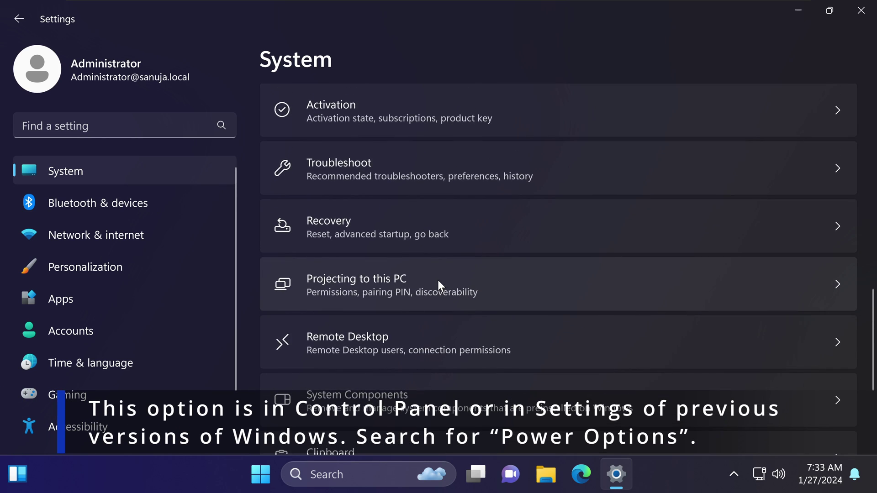
scroll(437, 281, "up", 5)
left_click(397, 157)
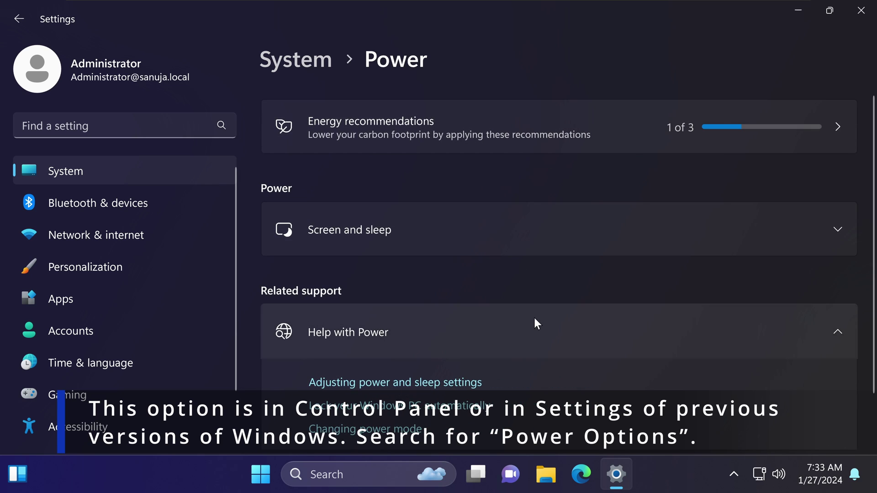
scroll(566, 273, "down", 2)
scroll(567, 271, "up", 2)
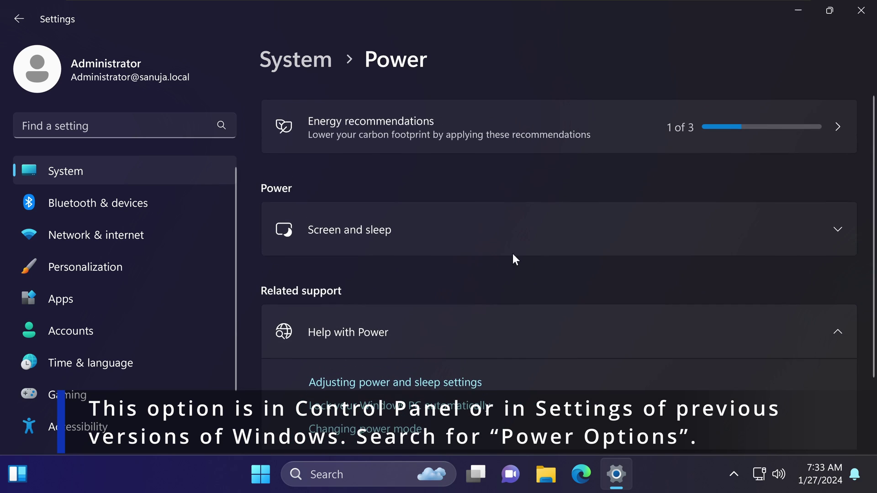
- Expand Screen and sleep; choose Never for both plugged-in screen-off and sleep dropdowns
left_click(359, 229)
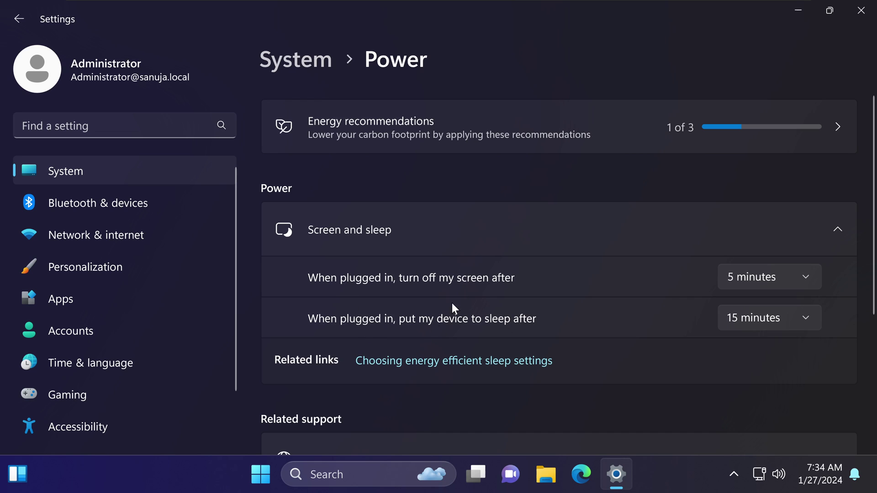
left_click(793, 278)
scroll(771, 384, "down", 1)
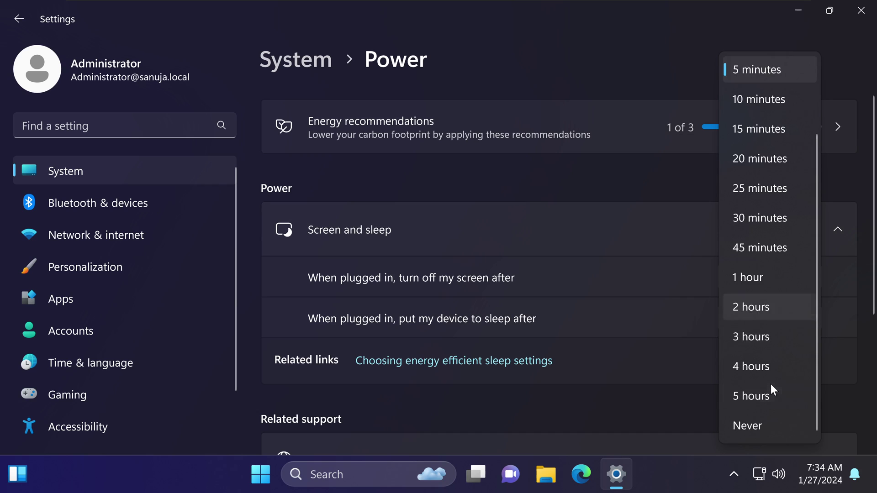
left_click(747, 424)
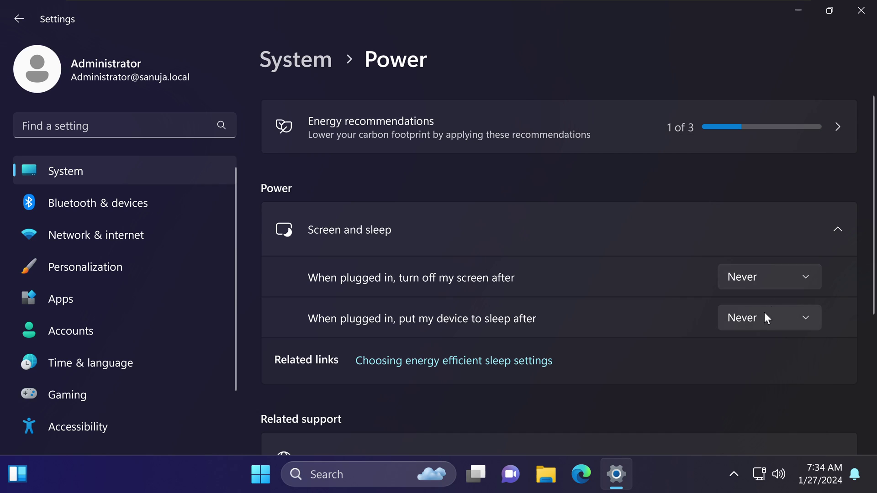
left_click(767, 318)
left_click(772, 405)
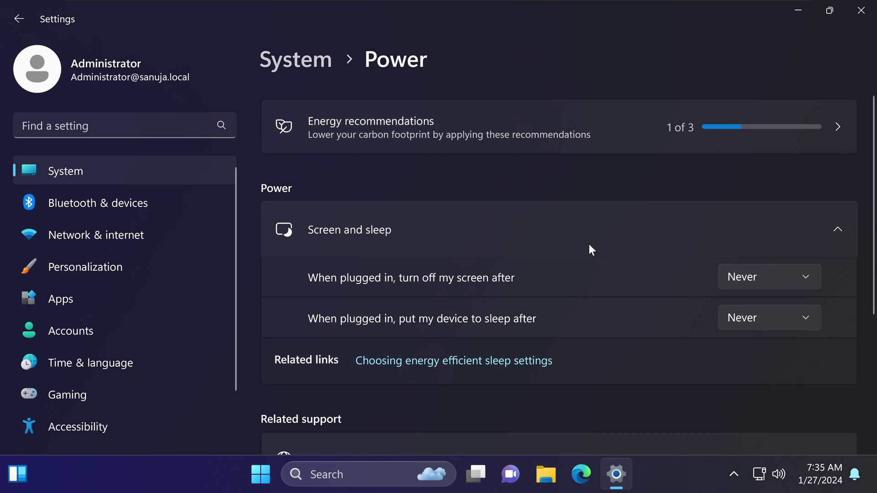
- Close Settings and rerun powercfg -restoredefaultschemes picked from the Run history list
left_click(861, 11)
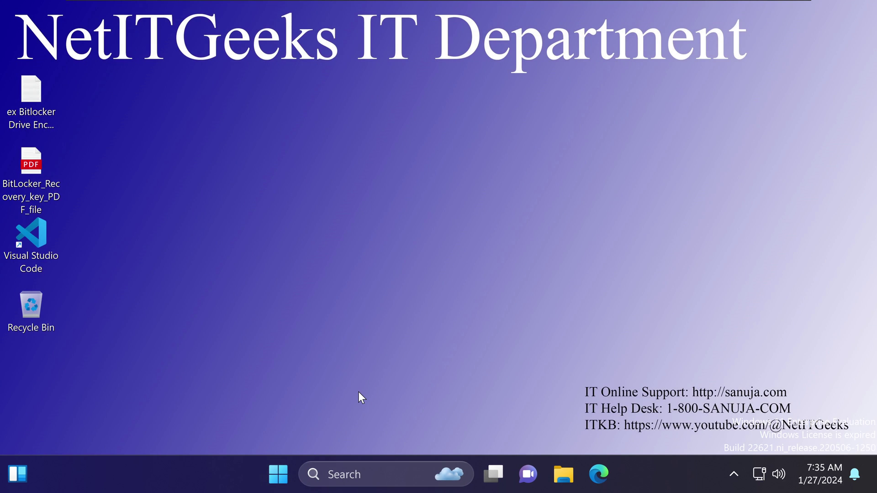
key("super+r")
left_click(290, 350)
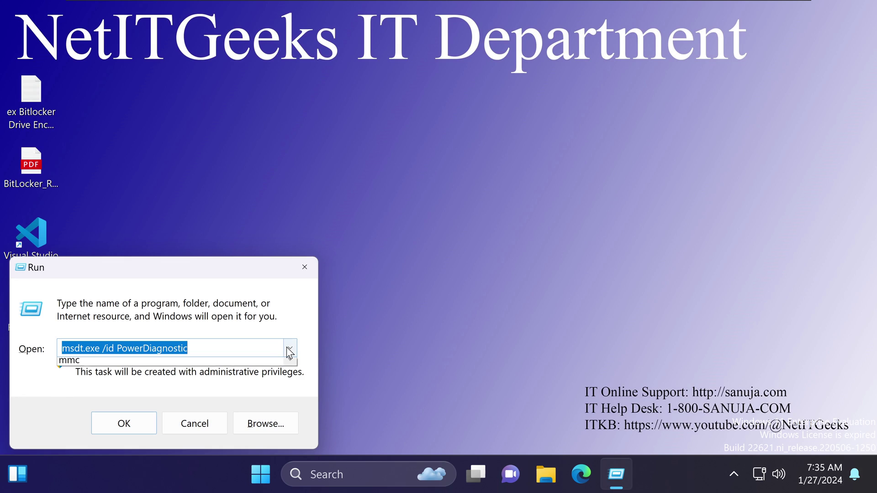
left_click(184, 374)
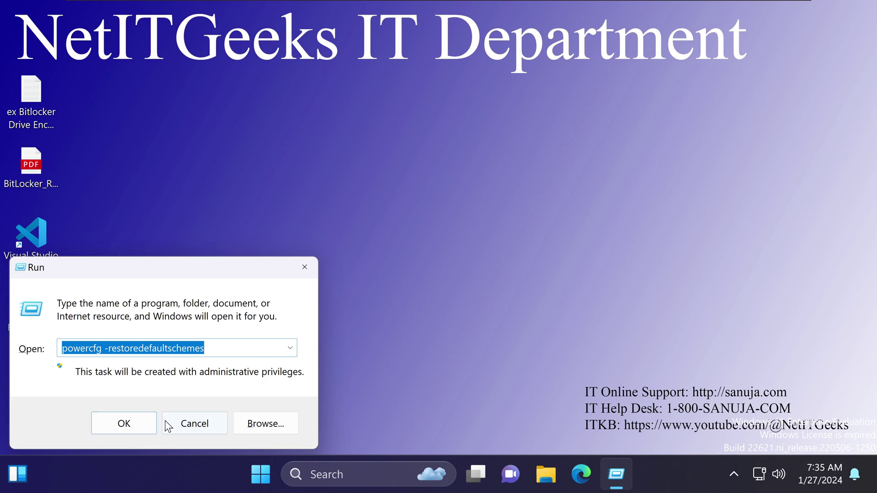
left_click(123, 427)
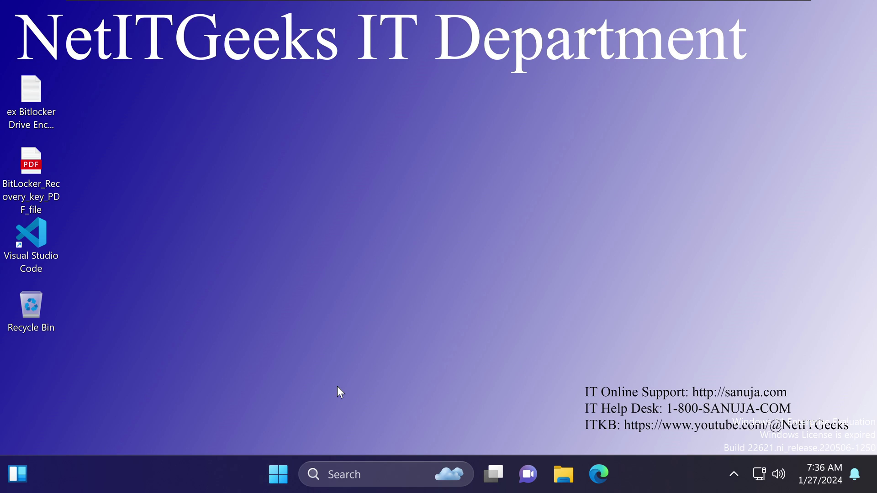
- Reopen Run holding powercfg -restoredefaultschemes, then open and close the Start menu
key("super+r")
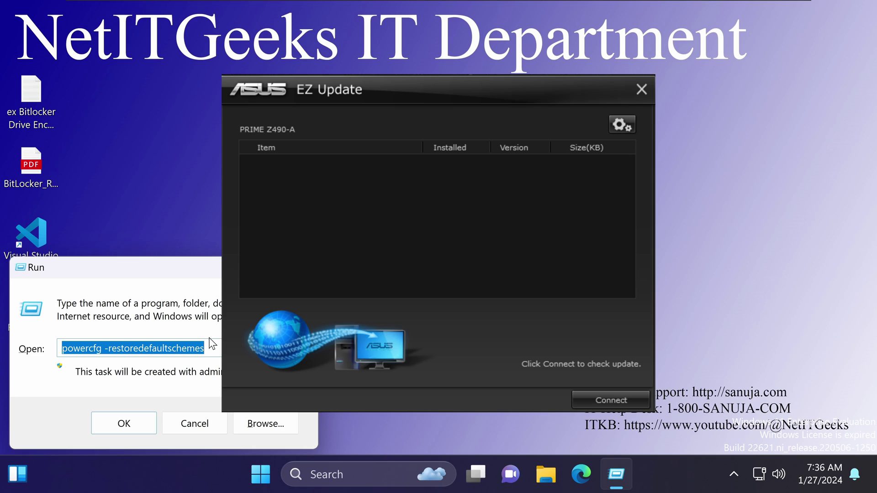
left_click(272, 475)
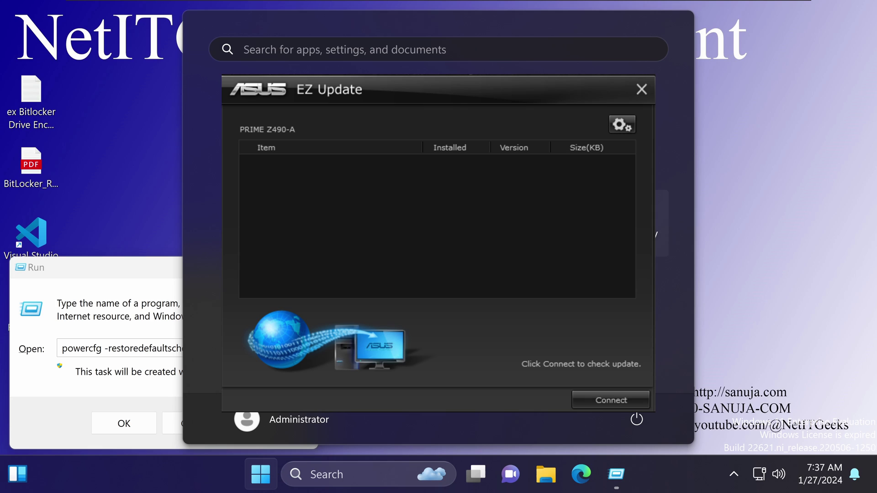
left_click(770, 152)
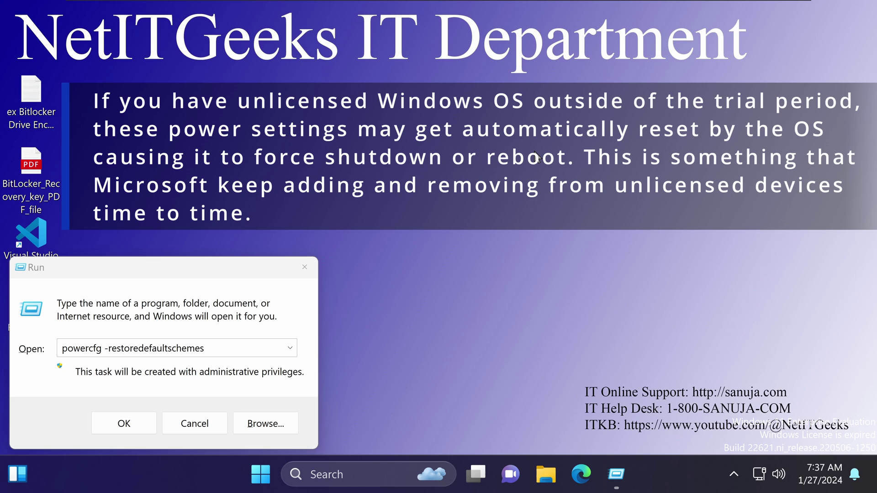
- Dismiss the Run dialog without re-running the powercfg command, leaving an empty desktop
left_click(119, 349)
key("ctrl+a")
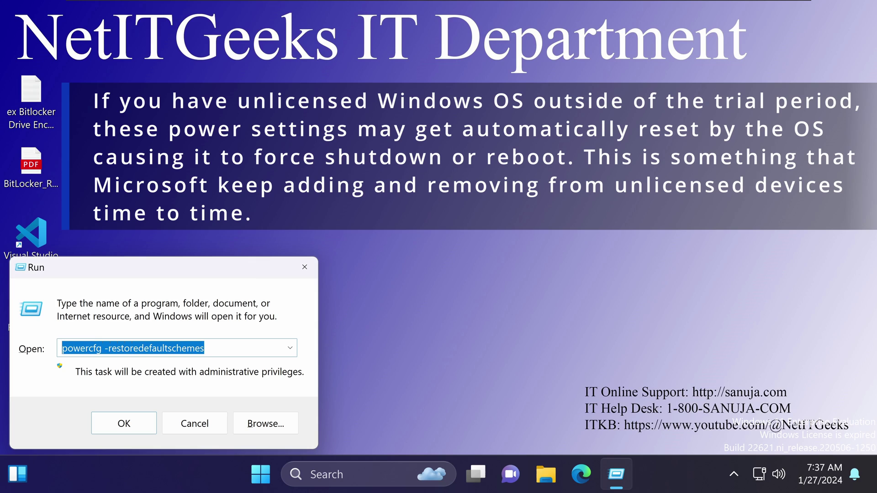
left_click(304, 268)
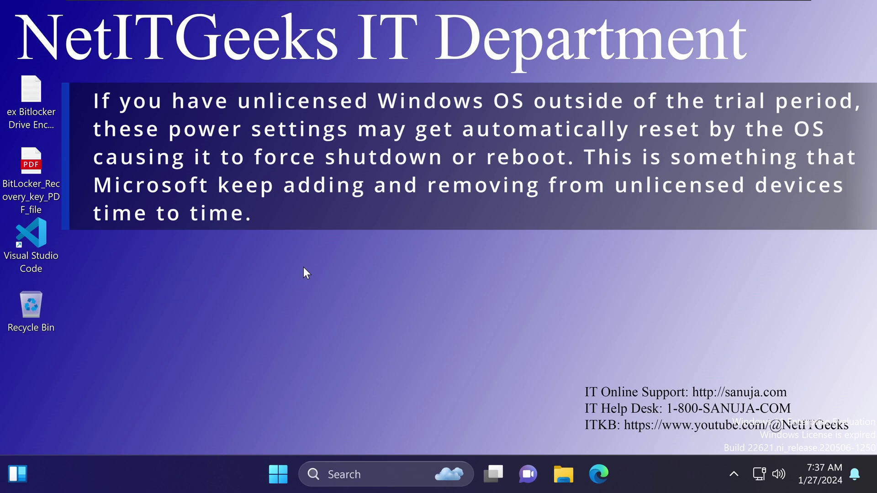